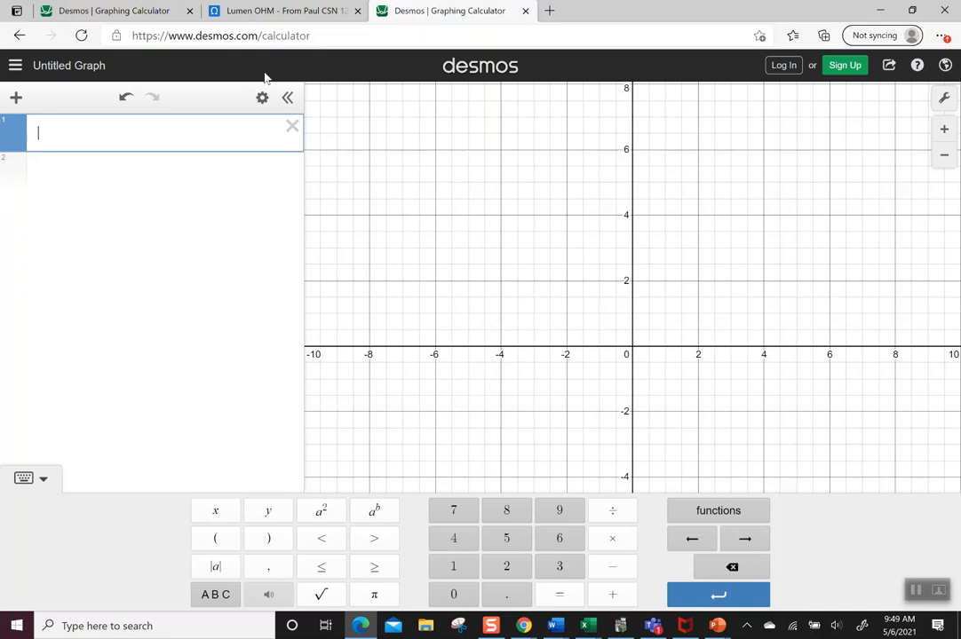
# - Graph the standard normal distribution with normaldist( ) and fit the view to the curve
pyautogui.write('normaldist')
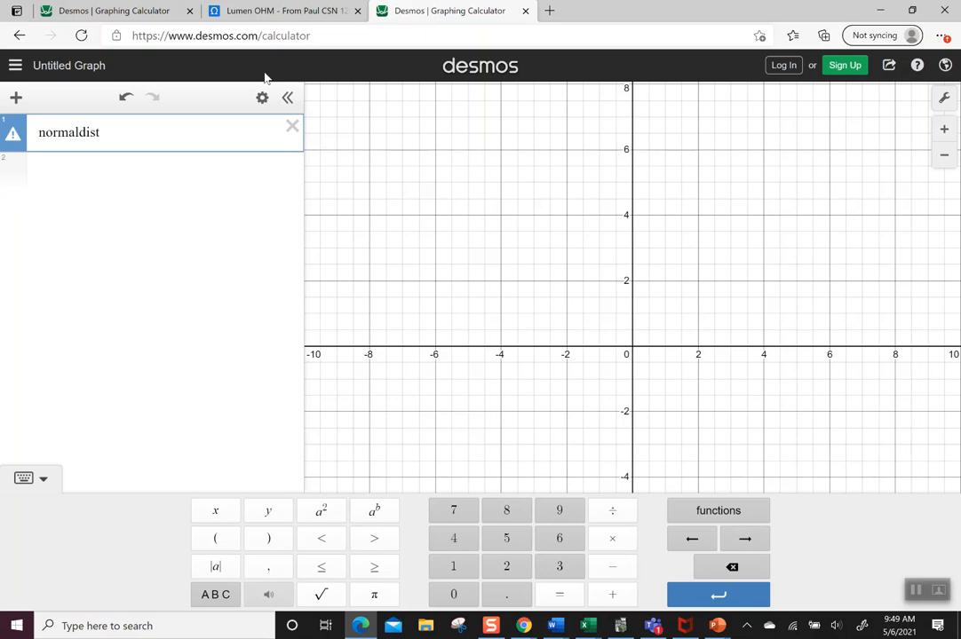
pyautogui.write('( )')
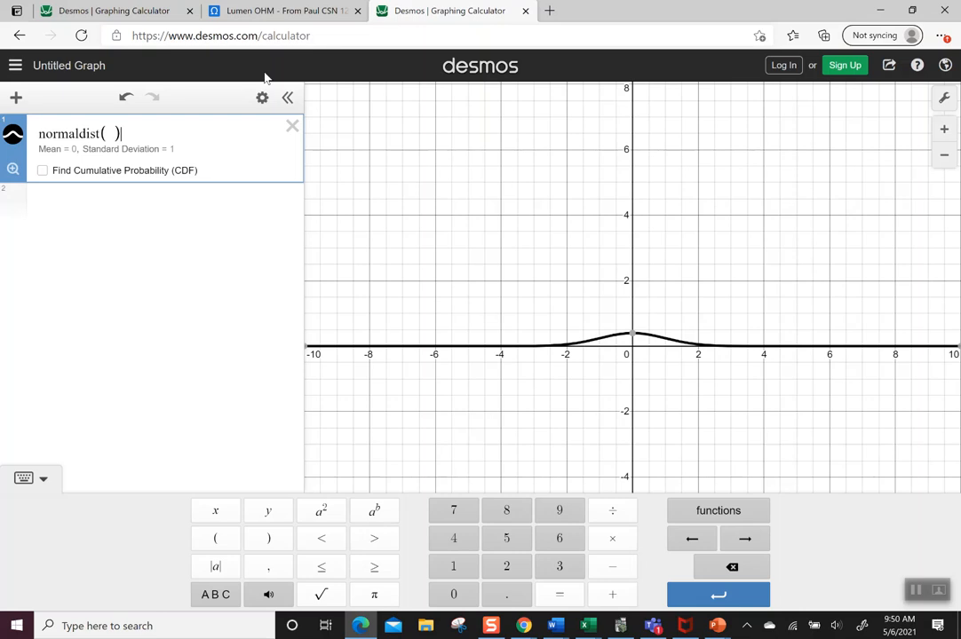
pyautogui.click(119, 105)
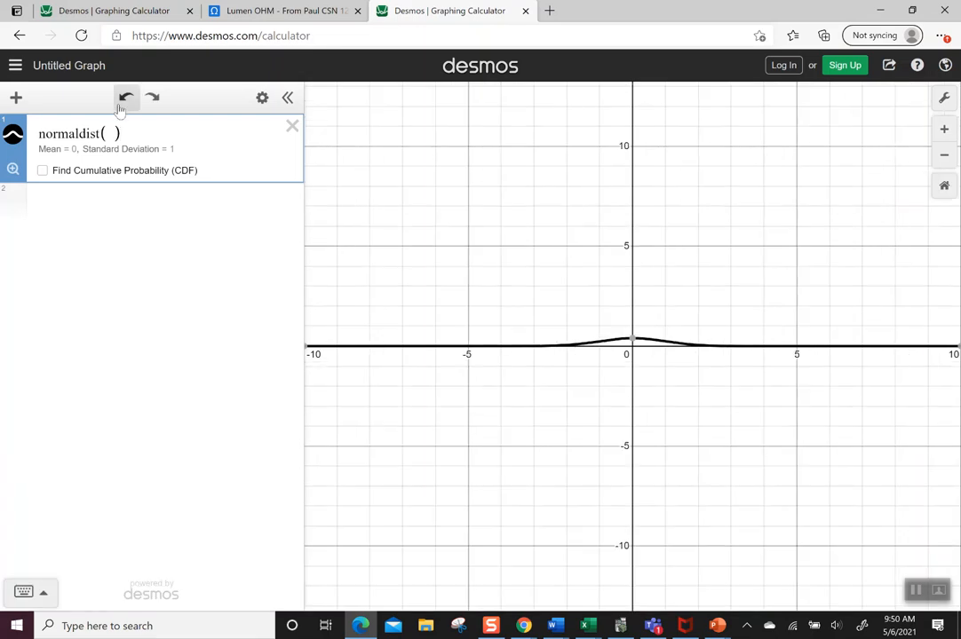
pyautogui.click(14, 169)
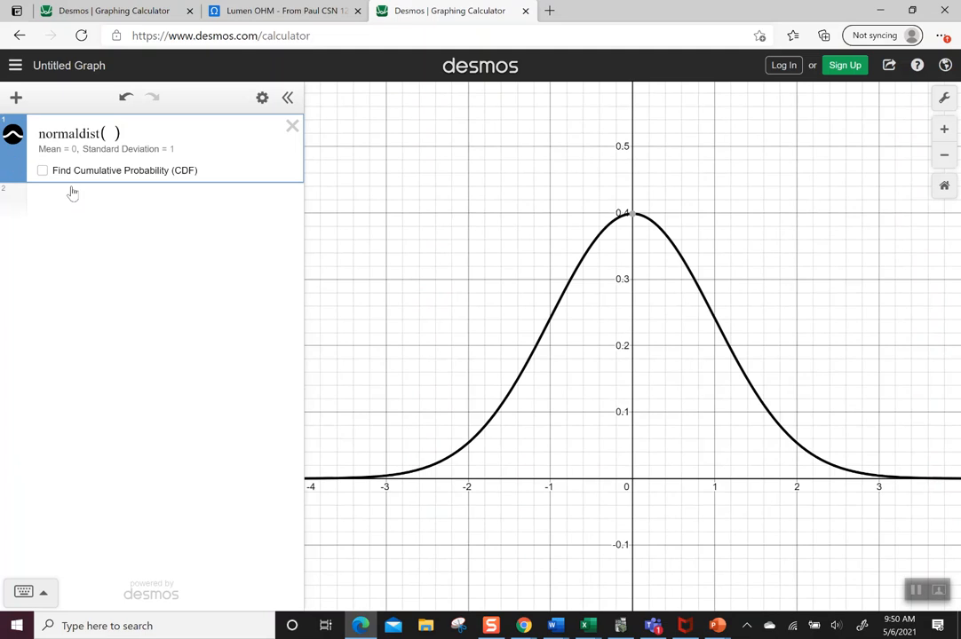
# - Enable the cumulative probability for the distribution and set its bounds from -1 to 1
pyautogui.click(42, 170)
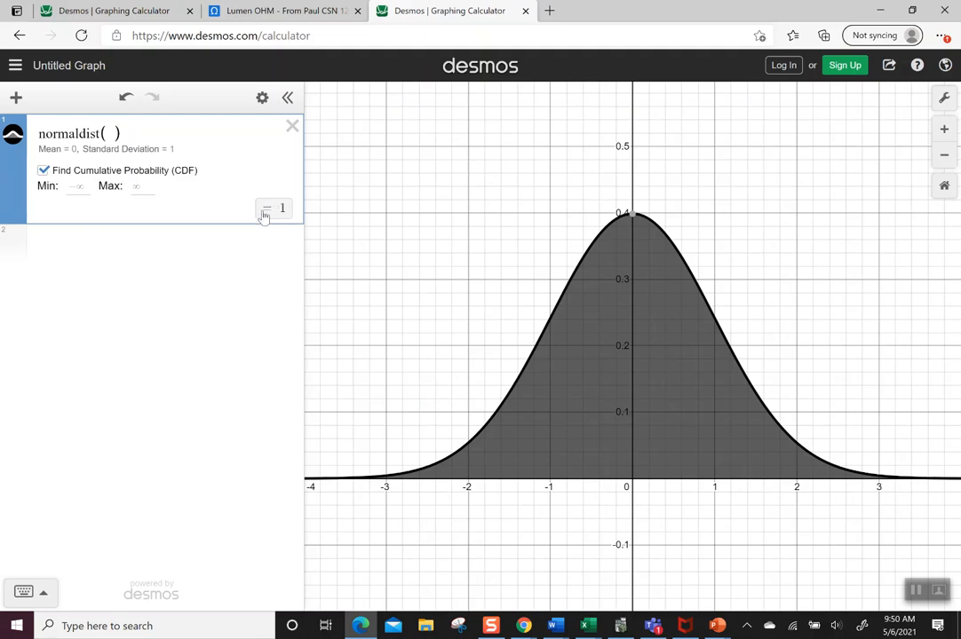
pyautogui.click(81, 185)
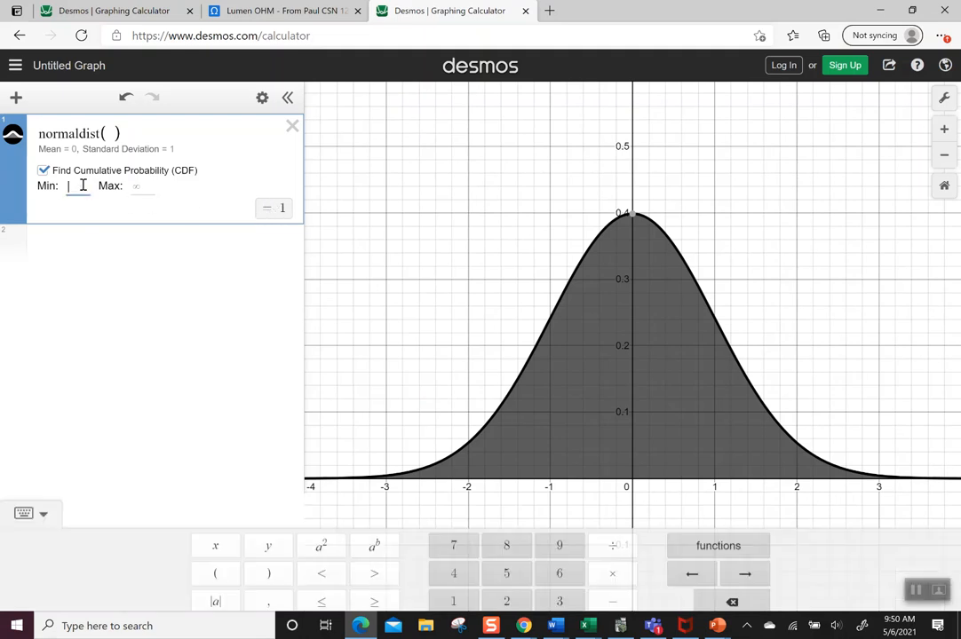
pyautogui.write('-1')
pyautogui.press('Tab')
pyautogui.write('1')
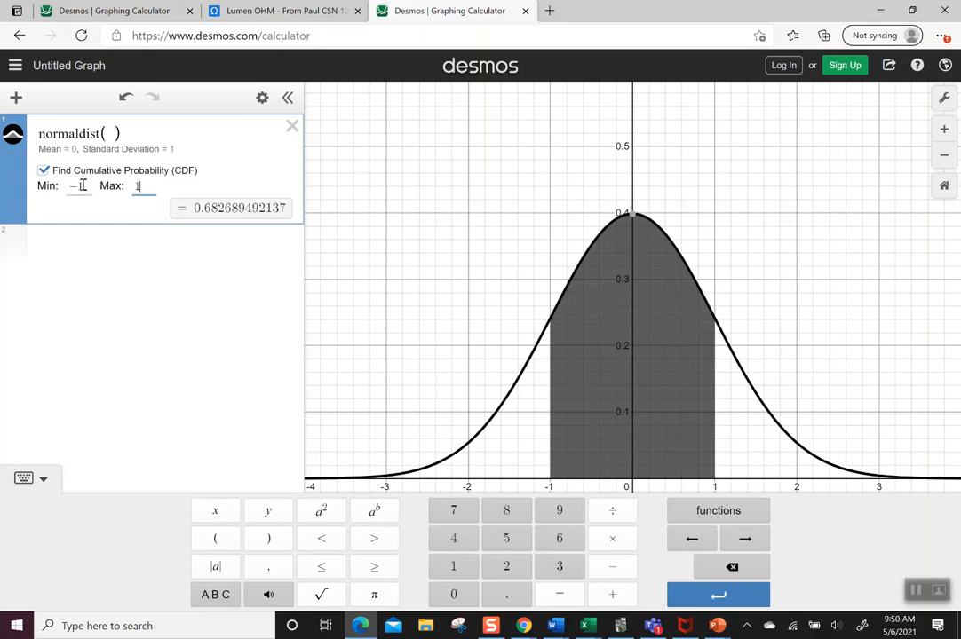
# - Change the cumulative probability bounds to a maximum of 2 and a minimum of -2
pyautogui.press('BackSpace')
pyautogui.write('2')
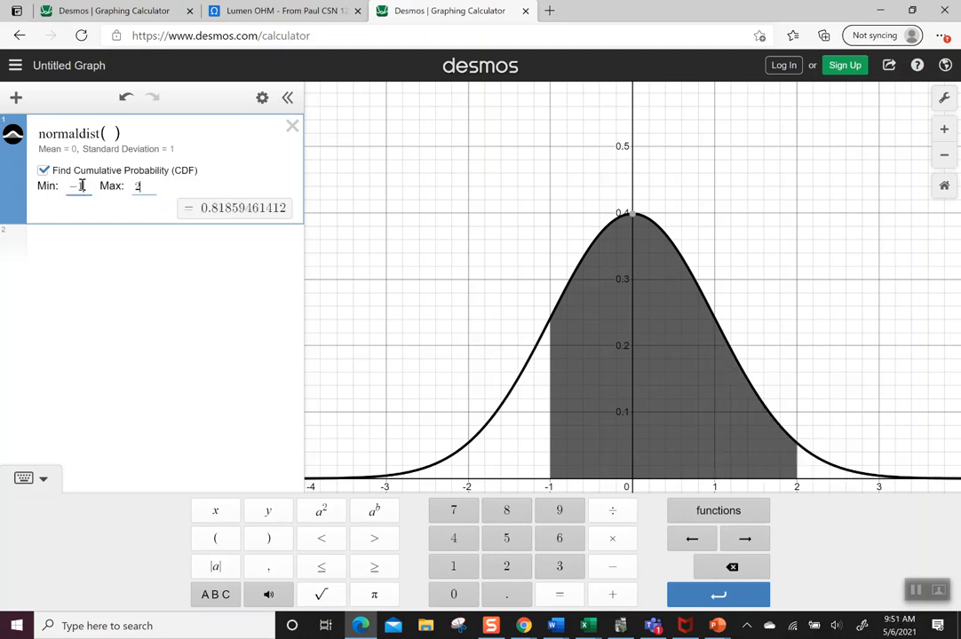
pyautogui.click(81, 186)
pyautogui.press('BackSpace')
pyautogui.write('2')
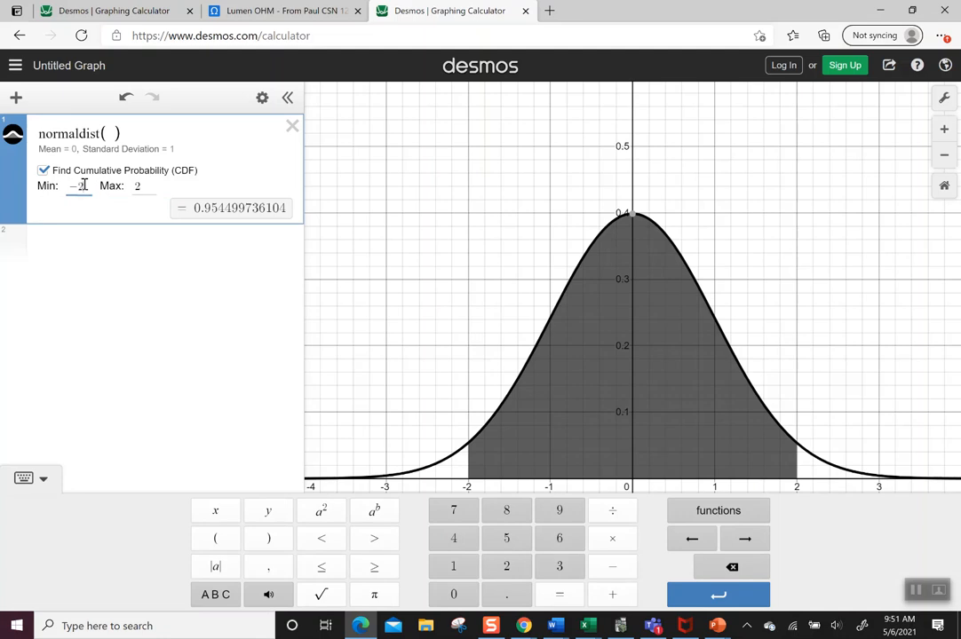
# - Widen the cumulative probability interval to a minimum of -3 and a maximum of 3
pyautogui.press('BackSpace')
pyautogui.write('3')
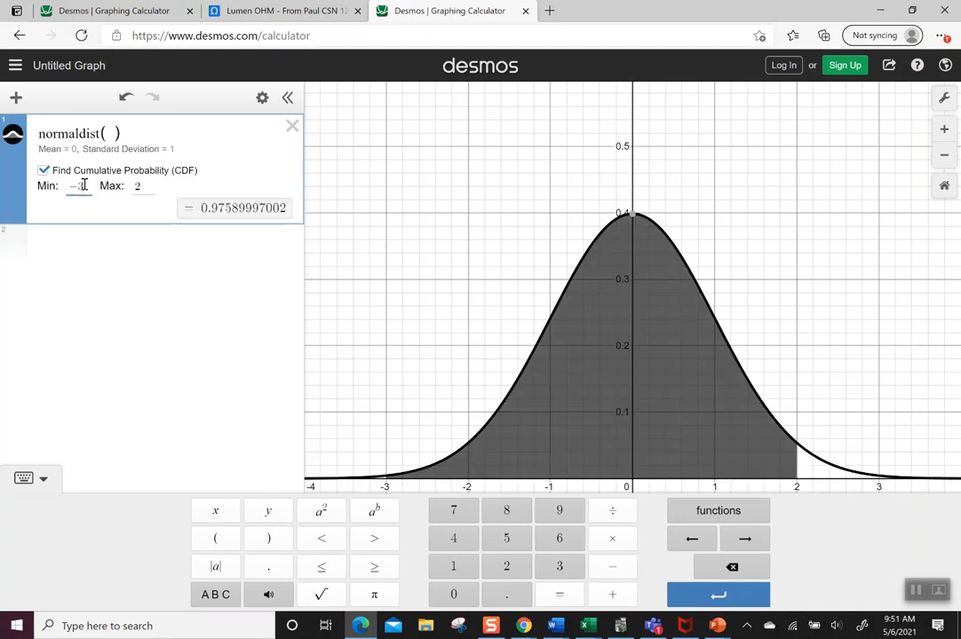
pyautogui.press('Tab')
pyautogui.write('3')
pyautogui.press('Delete')
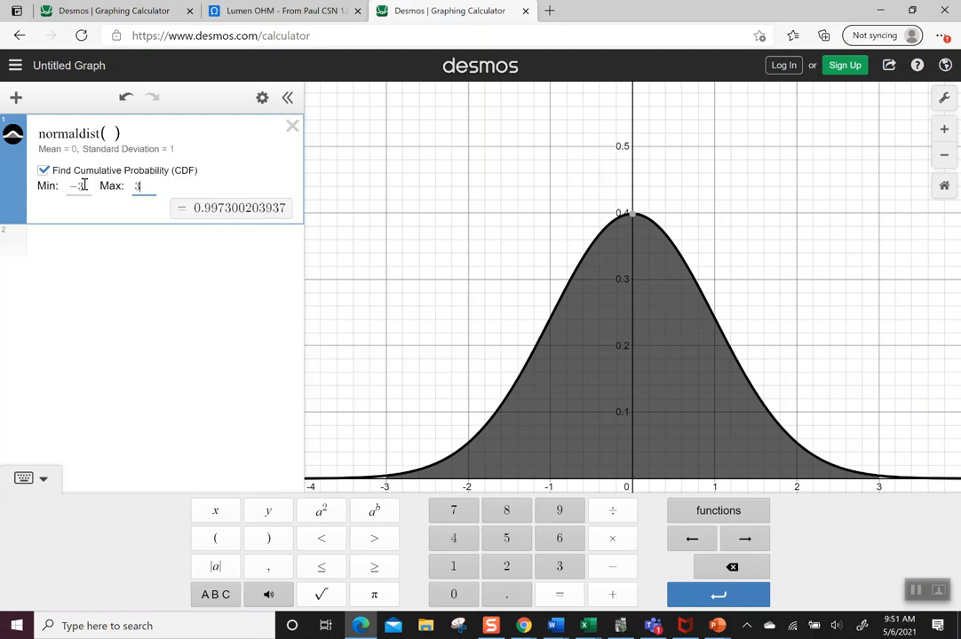
# - Find the area below 2.1 by setting the maximum to 2.1 and clearing the minimum to negative infinity
pyautogui.click(83, 185)
pyautogui.click(152, 188)
pyautogui.press('BackSpace')
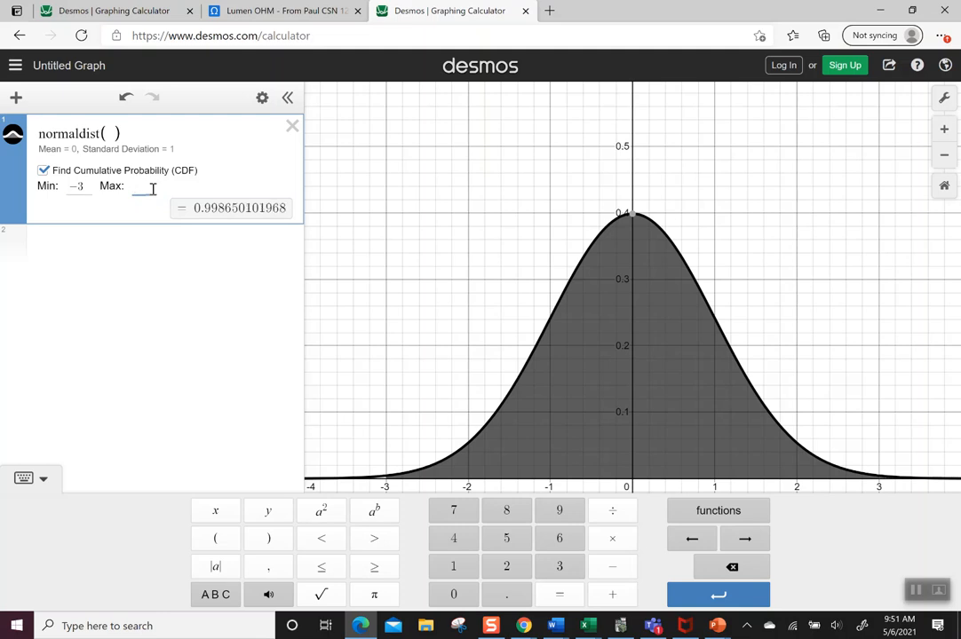
pyautogui.write('2.1')
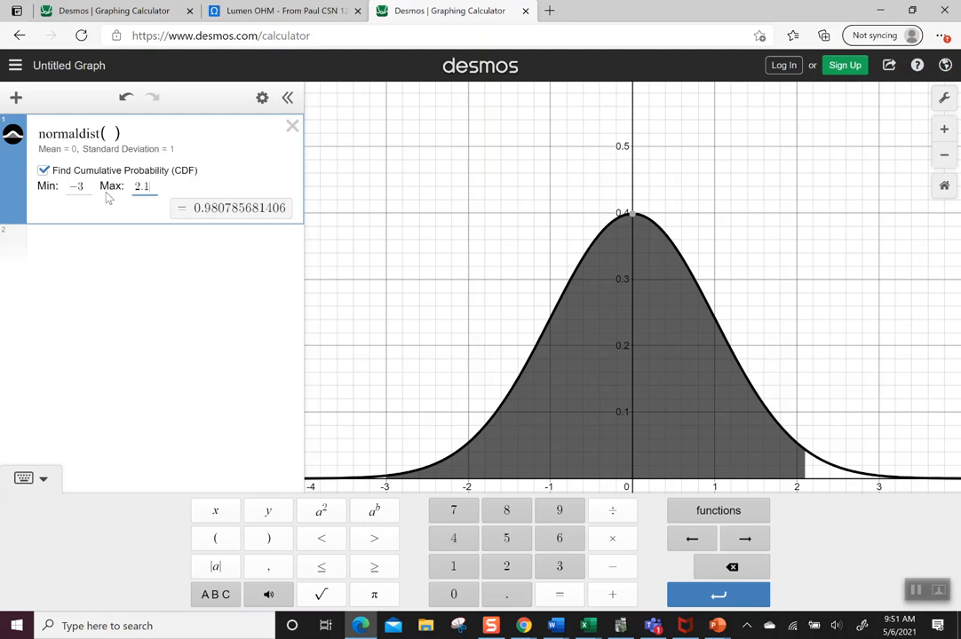
pyautogui.click(85, 185)
pyautogui.press('BackSpace')
pyautogui.press('BackSpace')
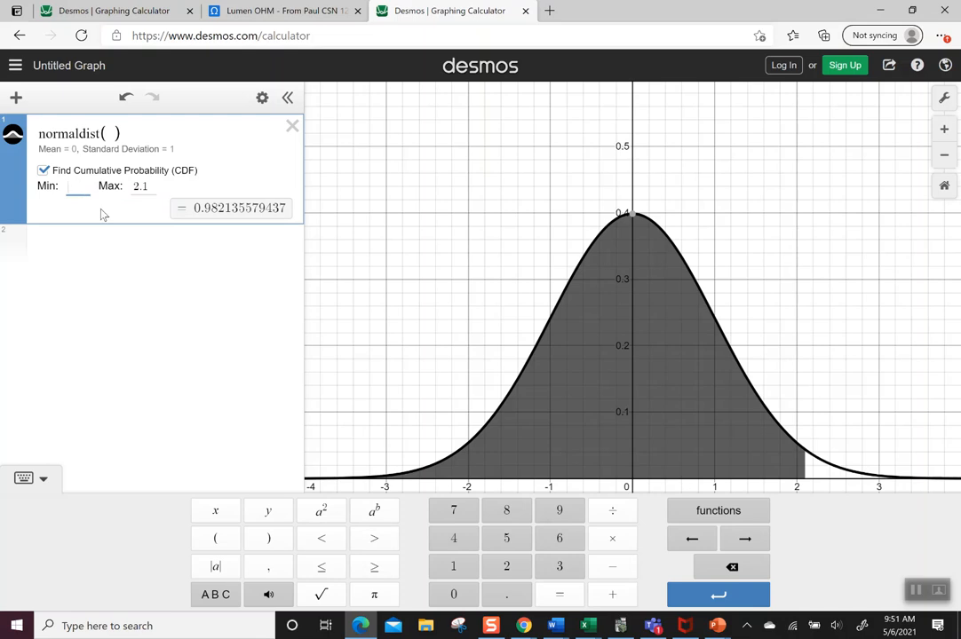
pyautogui.click(102, 214)
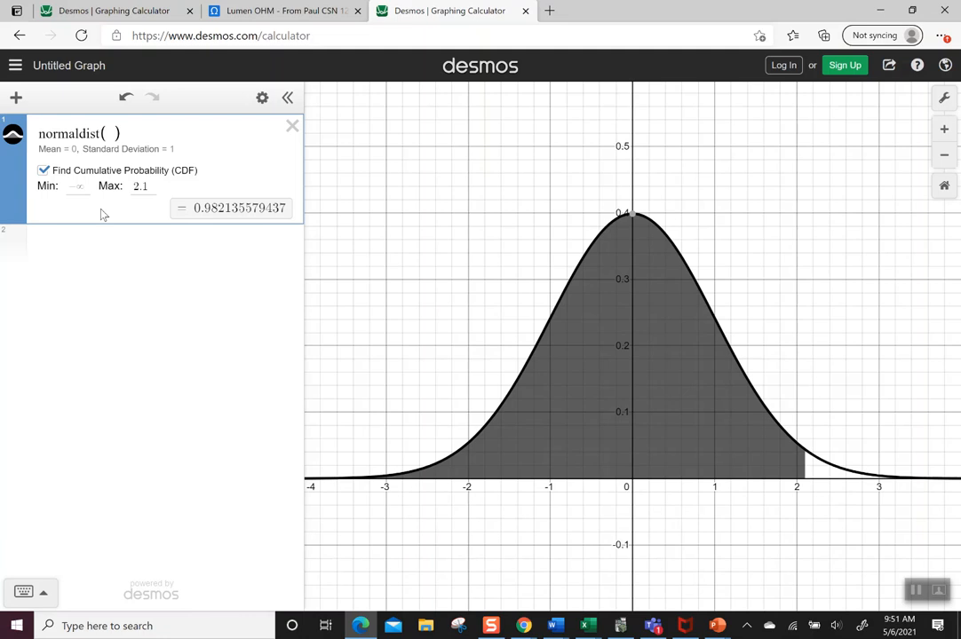
# - Set the maximum bound to -.63 to find the area to the left of that value
pyautogui.click(140, 187)
pyautogui.press('BackSpace')
pyautogui.press('BackSpace')
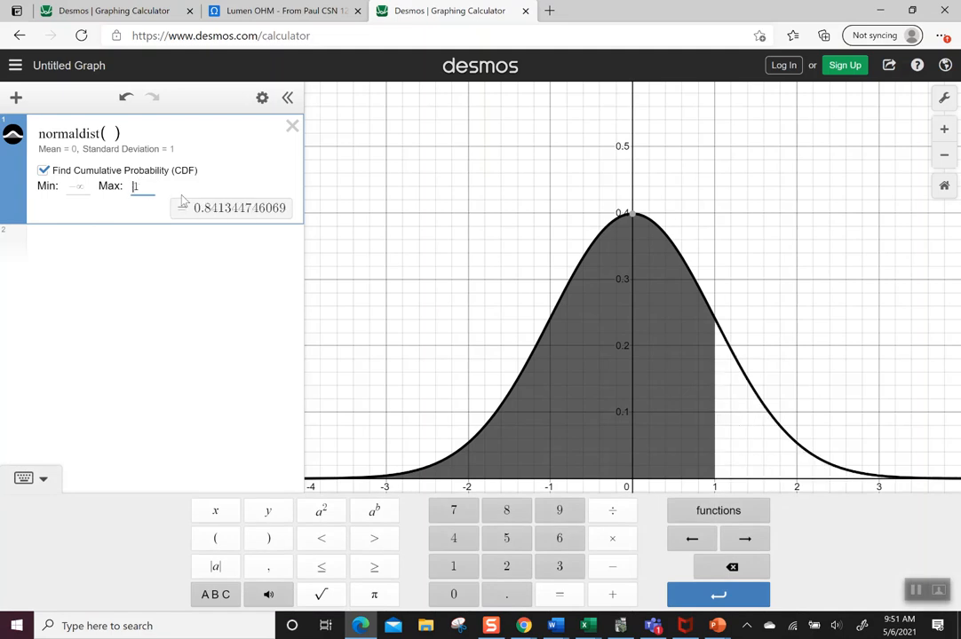
pyautogui.press('Delete')
pyautogui.write('-.3')
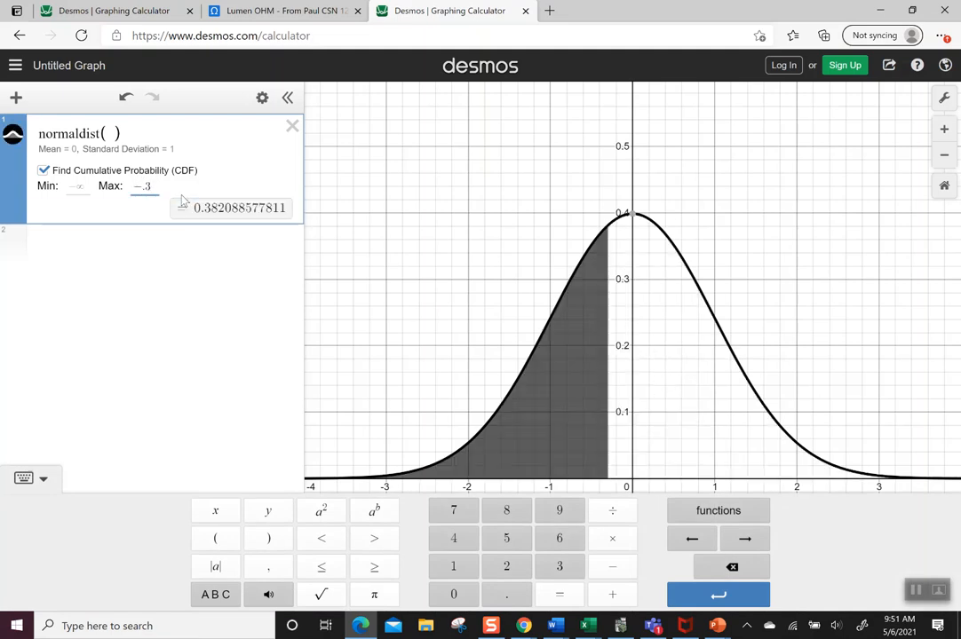
pyautogui.press('BackSpace')
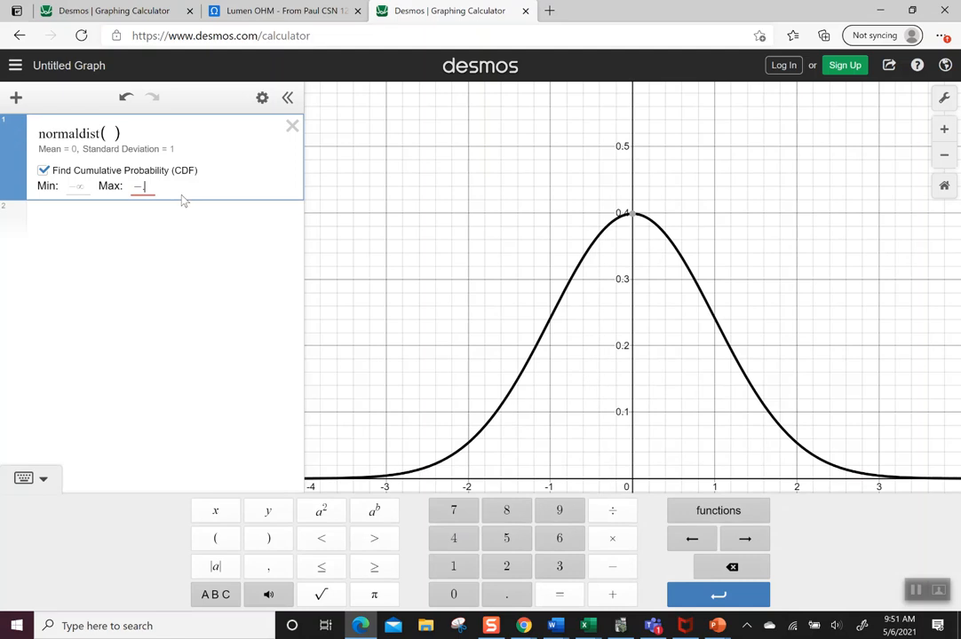
pyautogui.write('63')
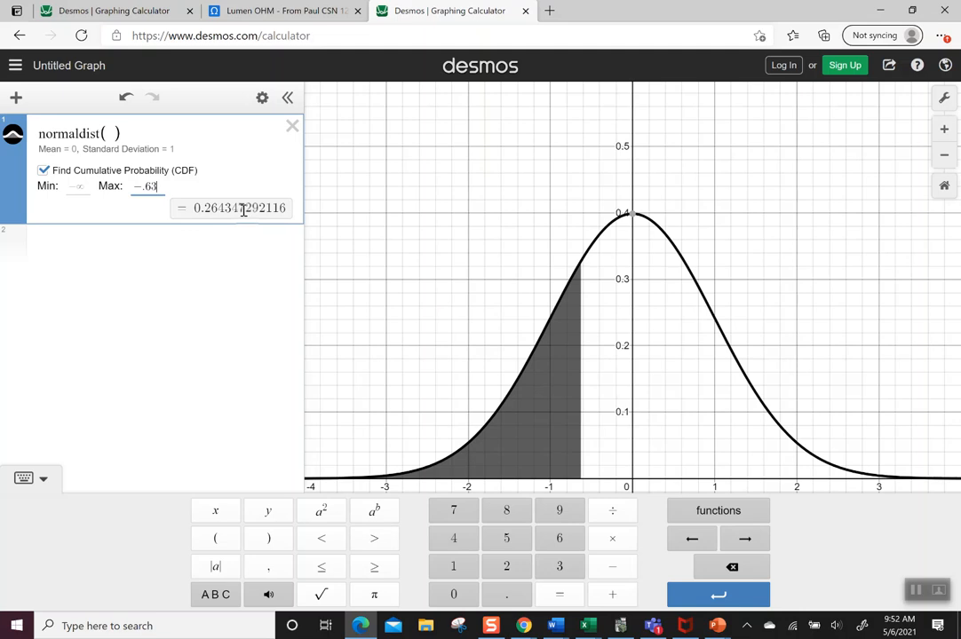
# - Find the area above -1 by setting the minimum to -1 and clearing the maximum to infinity
pyautogui.click(91, 190)
pyautogui.click(90, 187)
pyautogui.write('-1')
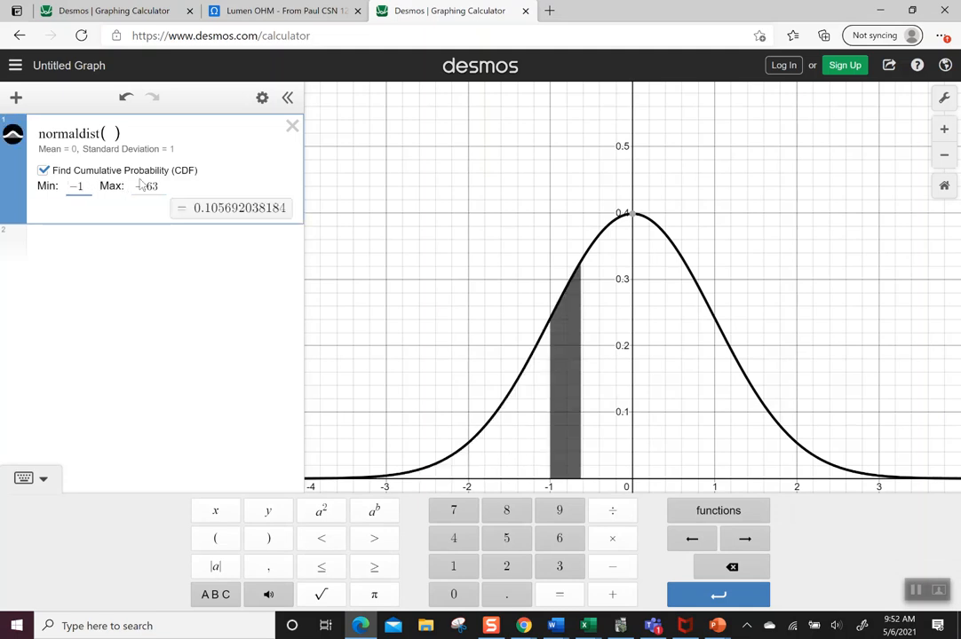
pyautogui.moveTo(134, 187); pyautogui.dragTo(155, 187)
pyautogui.press('BackSpace')
pyautogui.click(153, 210)
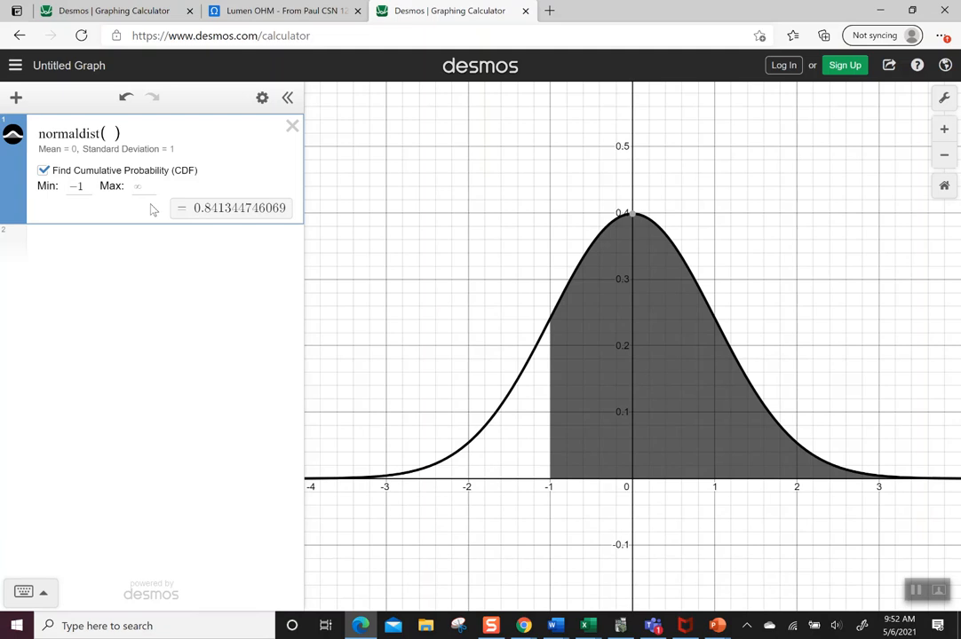
# - Set the minimum bound to .85 to find the area to the right of that value
pyautogui.click(87, 186)
pyautogui.press('BackSpace')
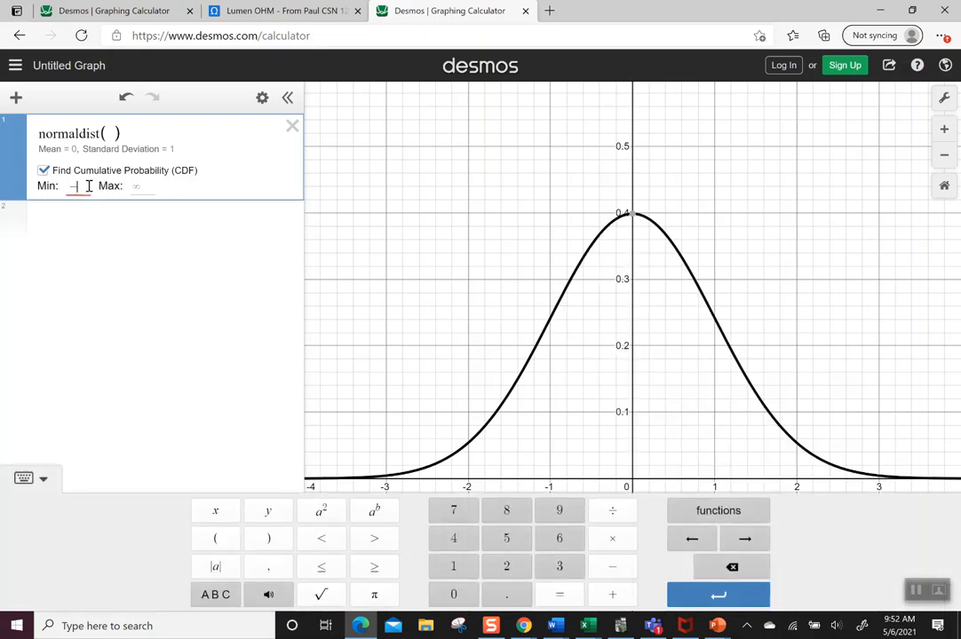
pyautogui.press('BackSpace')
pyautogui.write('-')
pyautogui.write('85')
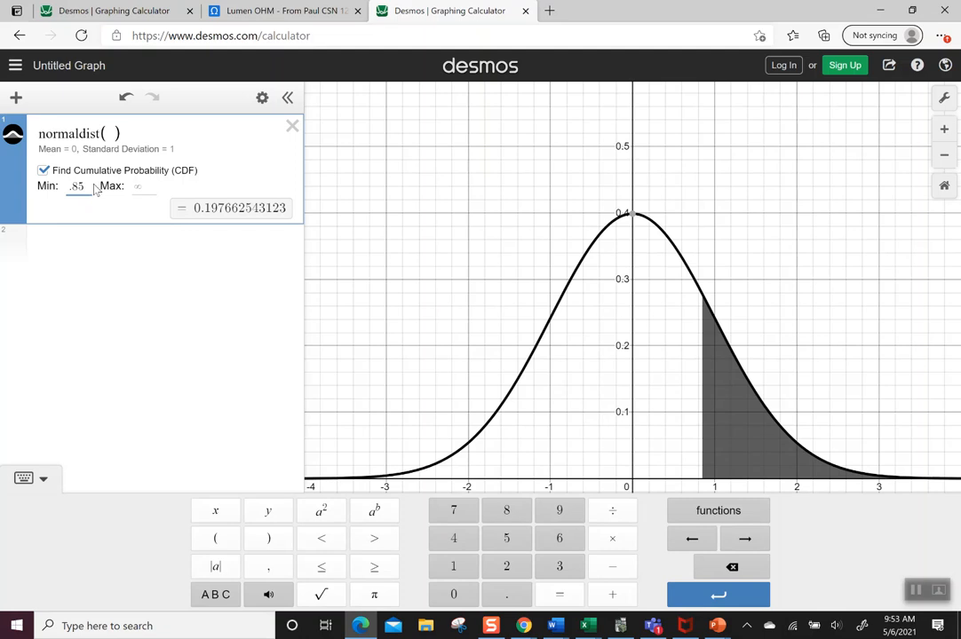
# - Find the area between two values by setting the minimum to -1.2 and the maximum to 2.05
pyautogui.press('BackSpace')
pyautogui.press('BackSpace')
pyautogui.press('BackSpace')
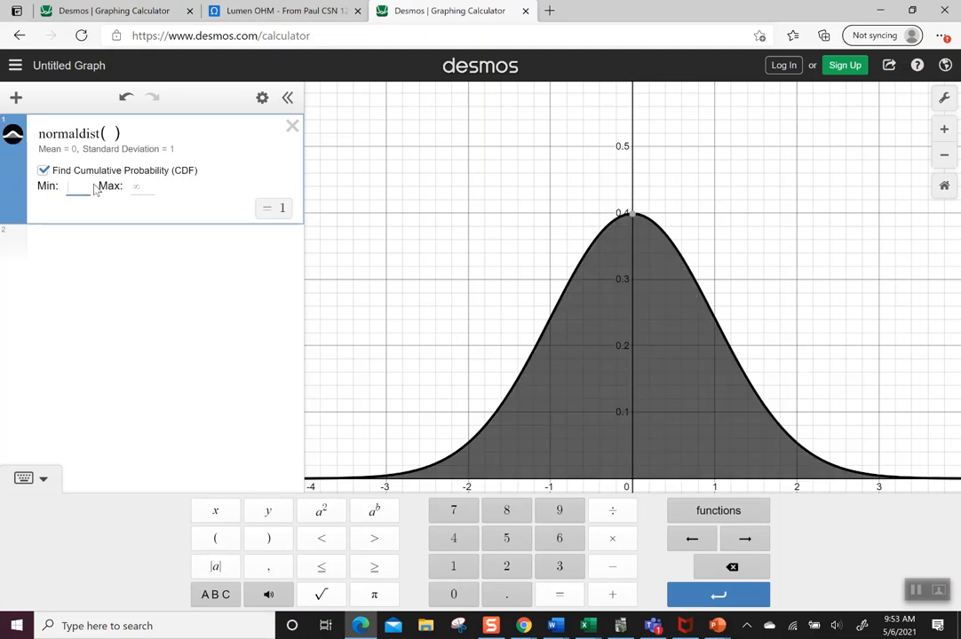
pyautogui.write('-1.2')
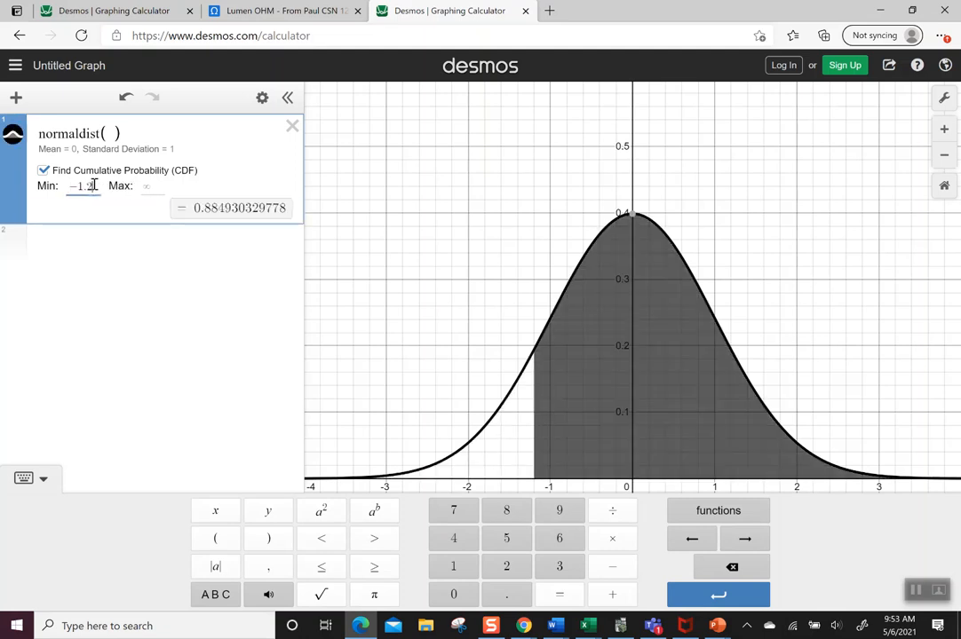
pyautogui.click(149, 188)
pyautogui.write('2.05')
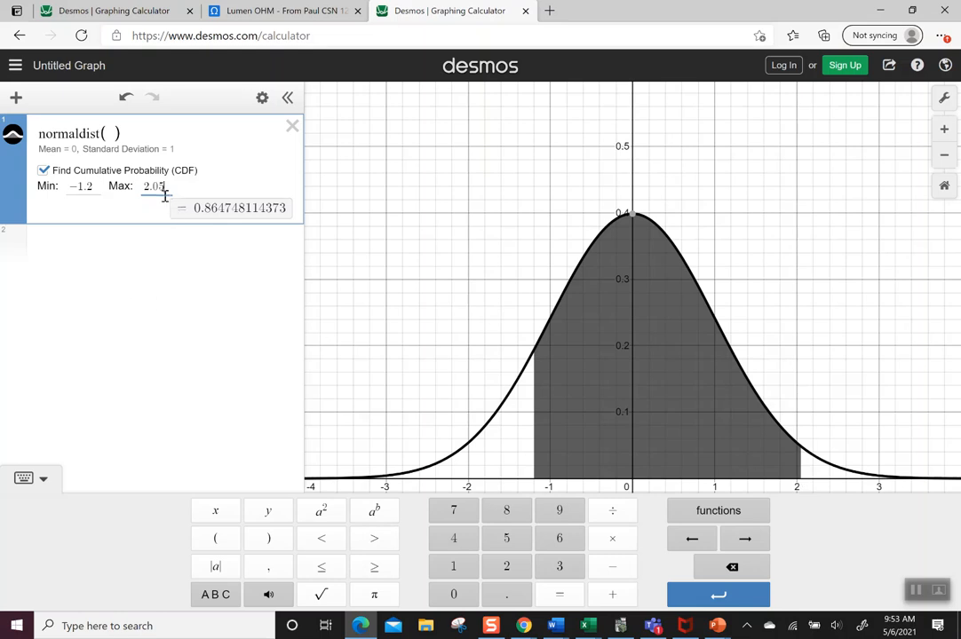
# - Replace the maximum bound of the cumulative probability with -1.8
pyautogui.press('BackSpace')
pyautogui.press('BackSpace')
pyautogui.press('BackSpace')
pyautogui.press('BackSpace')
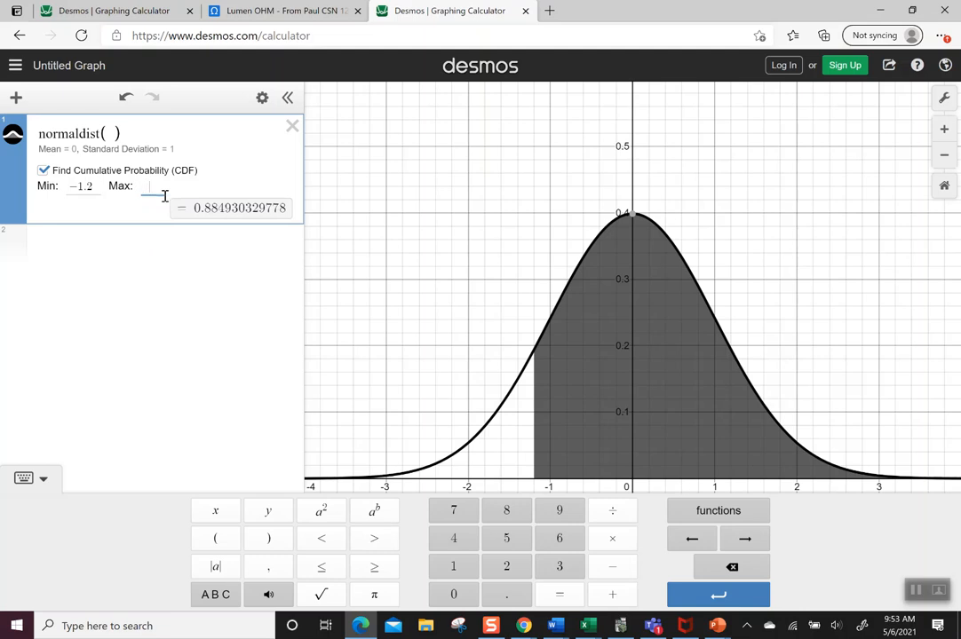
pyautogui.write('-')
pyautogui.write('1.')
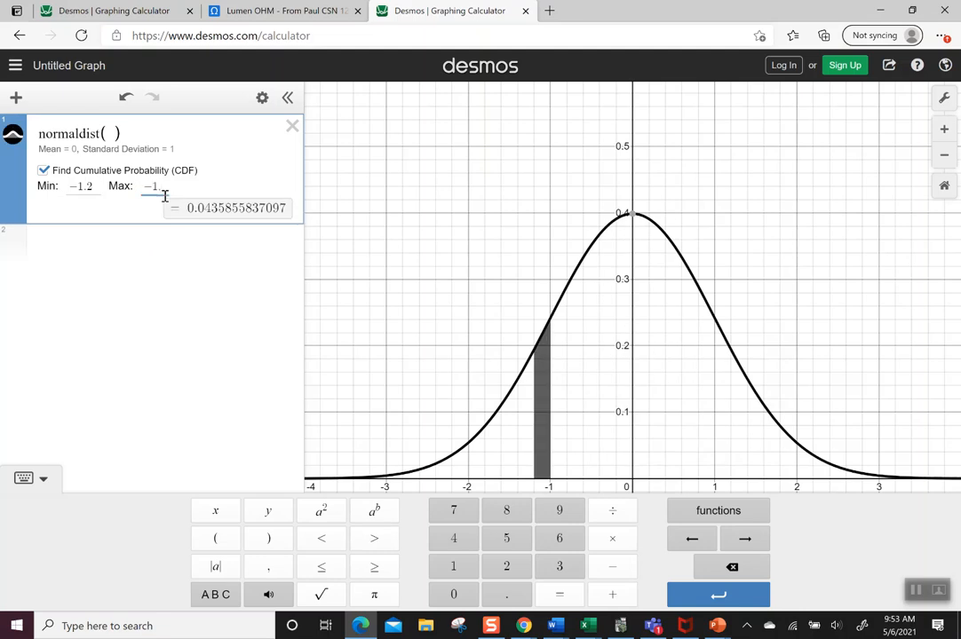
pyautogui.write('8')
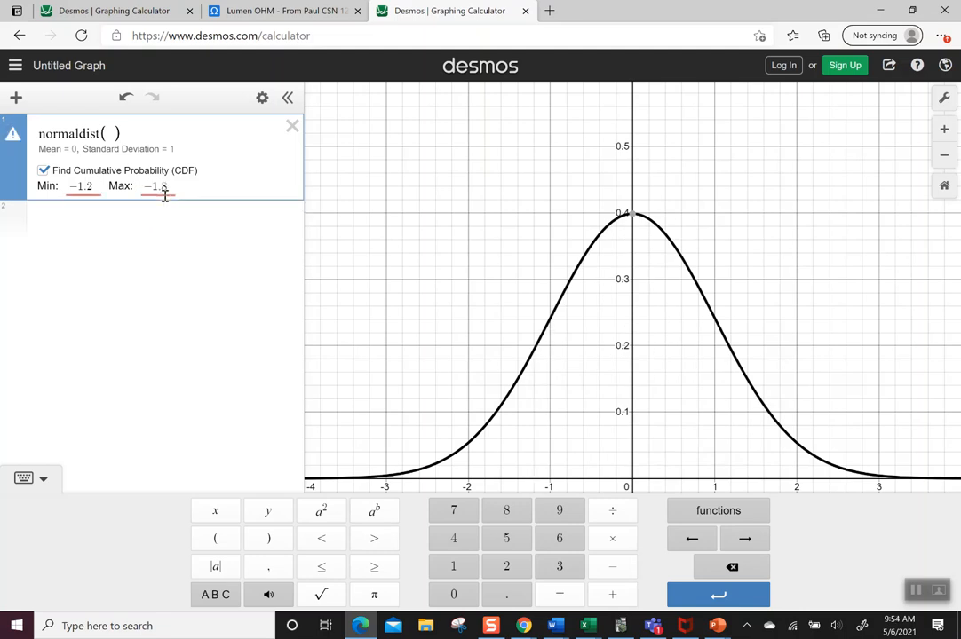
# - Put the bounds in ascending order, with the minimum at -1.8 and the maximum at -1.2
pyautogui.moveTo(16, 145)
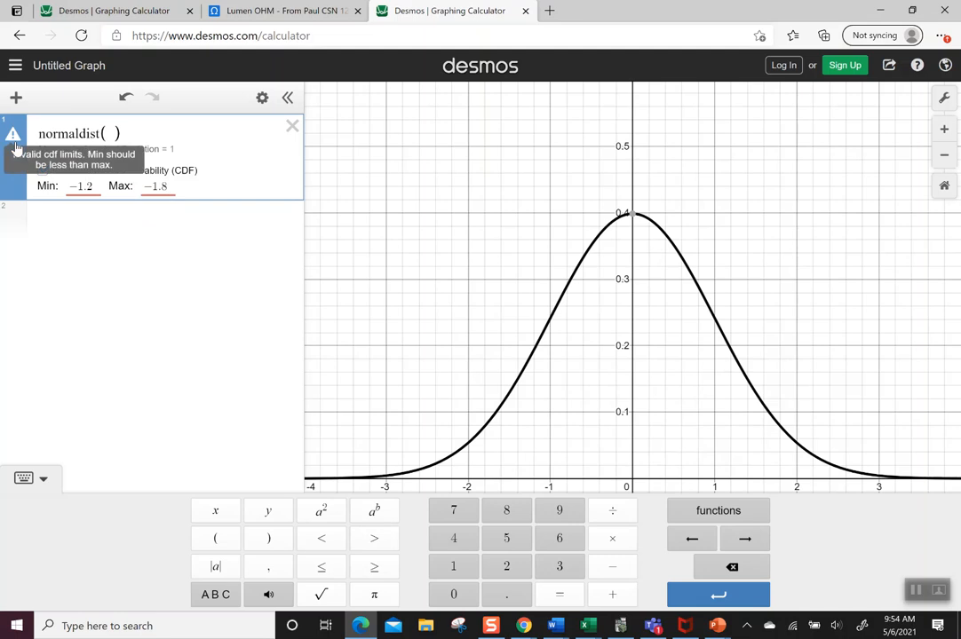
pyautogui.click(99, 188)
pyautogui.press('BackSpace')
pyautogui.write('8')
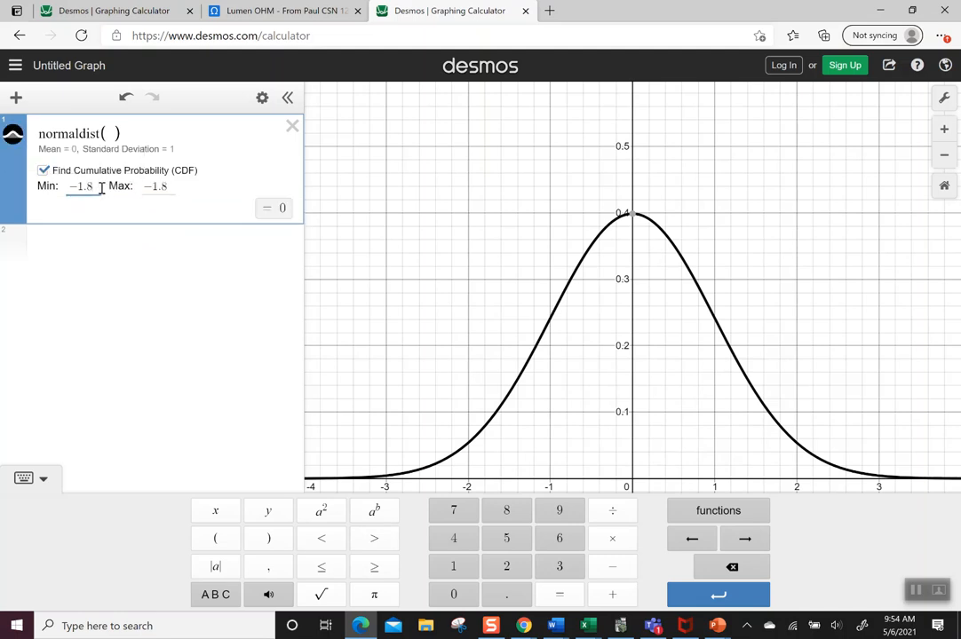
pyautogui.click(174, 186)
pyautogui.press('BackSpace')
pyautogui.write('2')
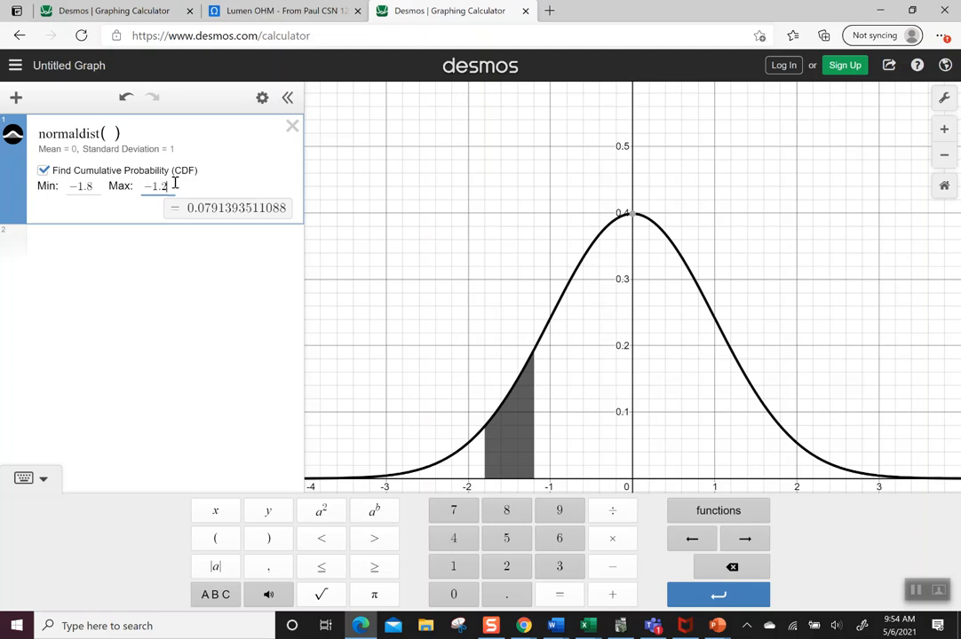
# - Give the normal distribution a mean of 10 and a standard deviation of 2, and fit the view to the curve
pyautogui.click(106, 133)
pyautogui.write('10,')
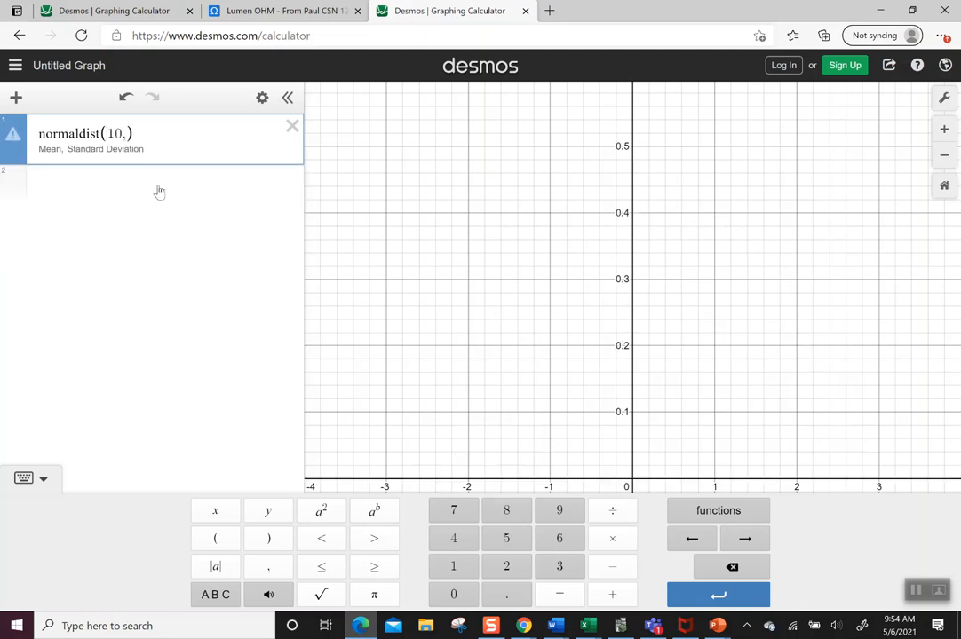
pyautogui.write('2')
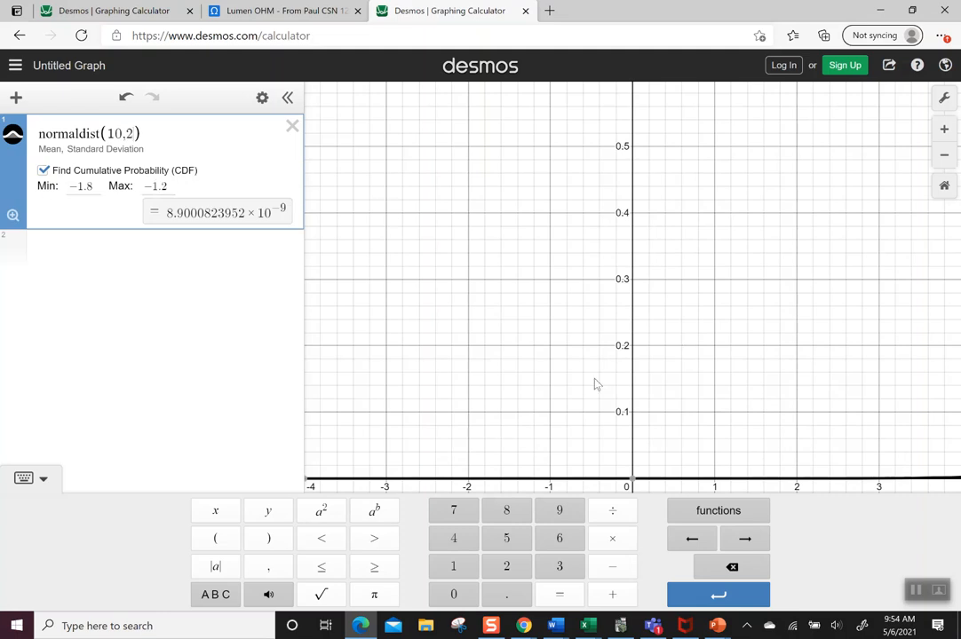
pyautogui.click(13, 215)
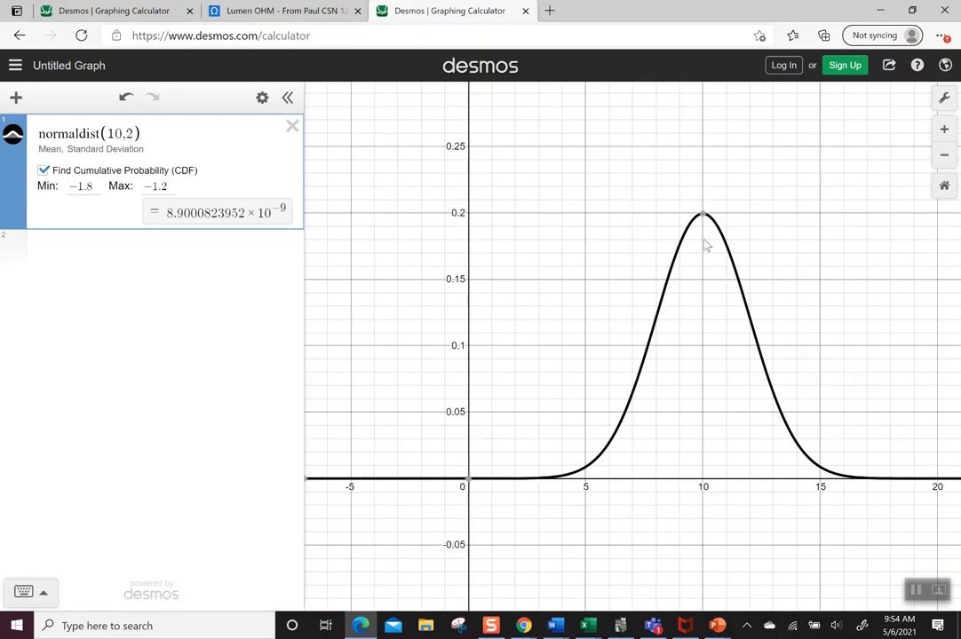
pyautogui.moveTo(703, 218)
# - Find the area between two values by setting the cumulative probability's minimum to 8 and maximum to 12
pyautogui.click(95, 187)
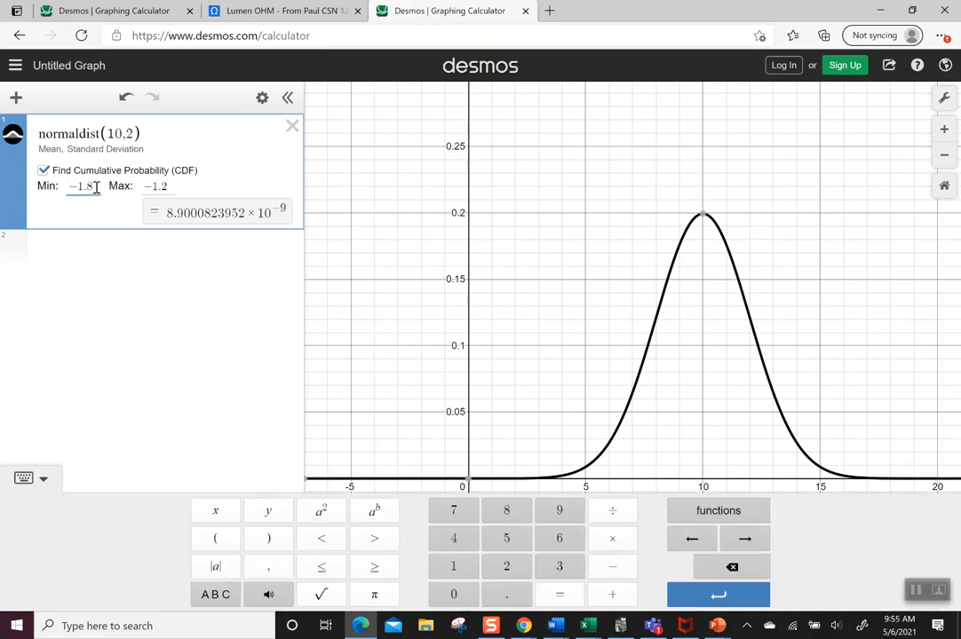
pyautogui.press('BackSpace')
pyautogui.press('BackSpace')
pyautogui.press('BackSpace')
pyautogui.press('BackSpace')
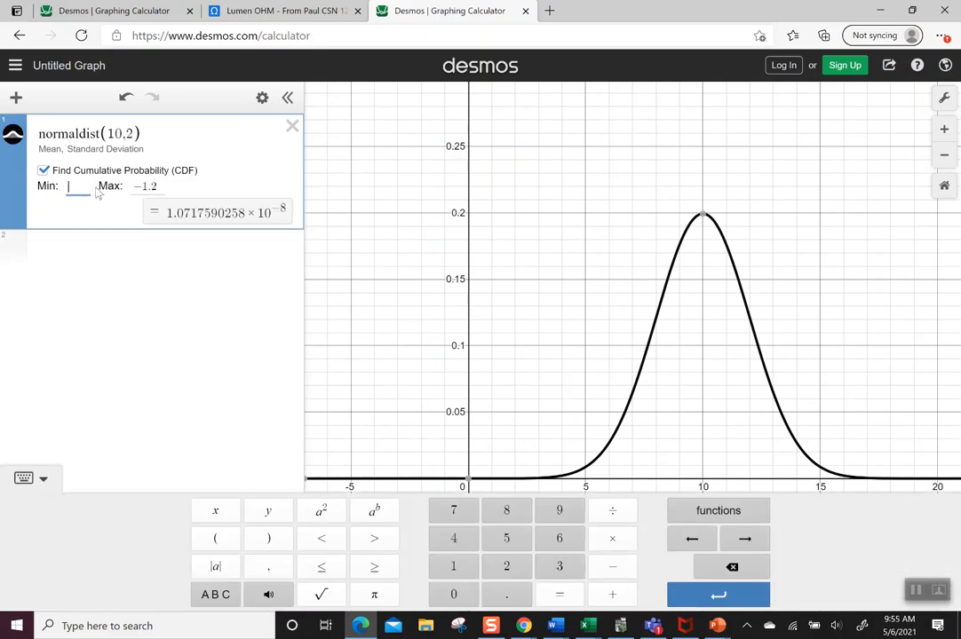
pyautogui.write('8')
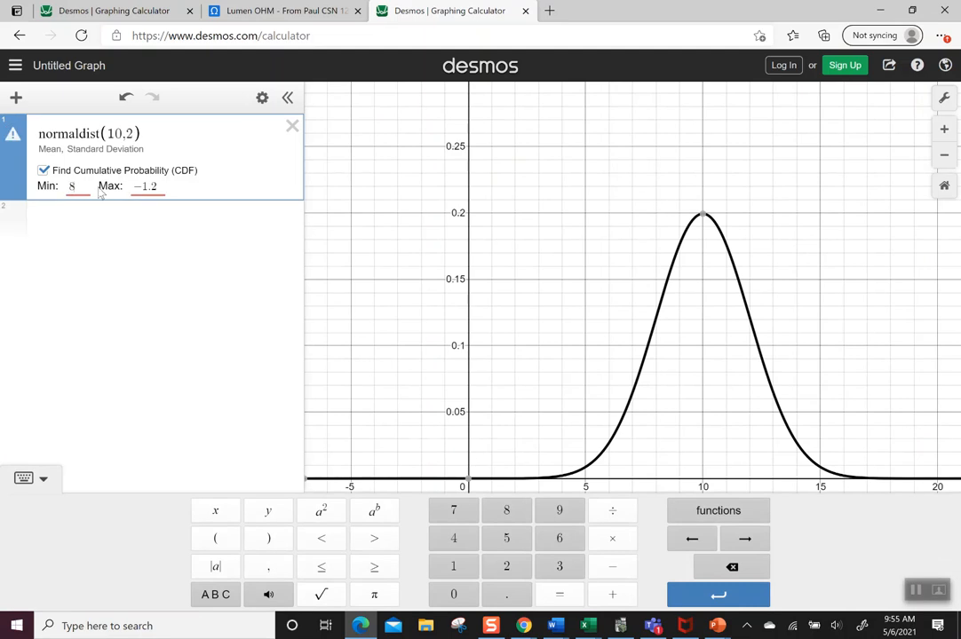
pyautogui.click(156, 185)
pyautogui.press('BackSpace')
pyautogui.press('BackSpace')
pyautogui.press('BackSpace')
pyautogui.press('BackSpace')
pyautogui.write('12')
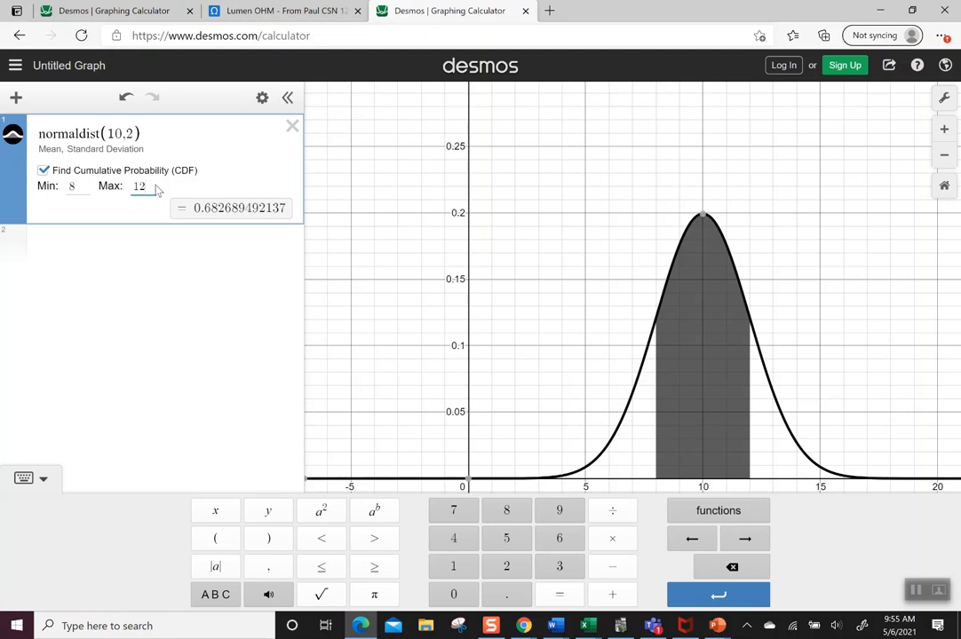
# - Find the area below 13 by setting the maximum to 13 and clearing the minimum bound
pyautogui.press('BackSpace')
pyautogui.write('3')
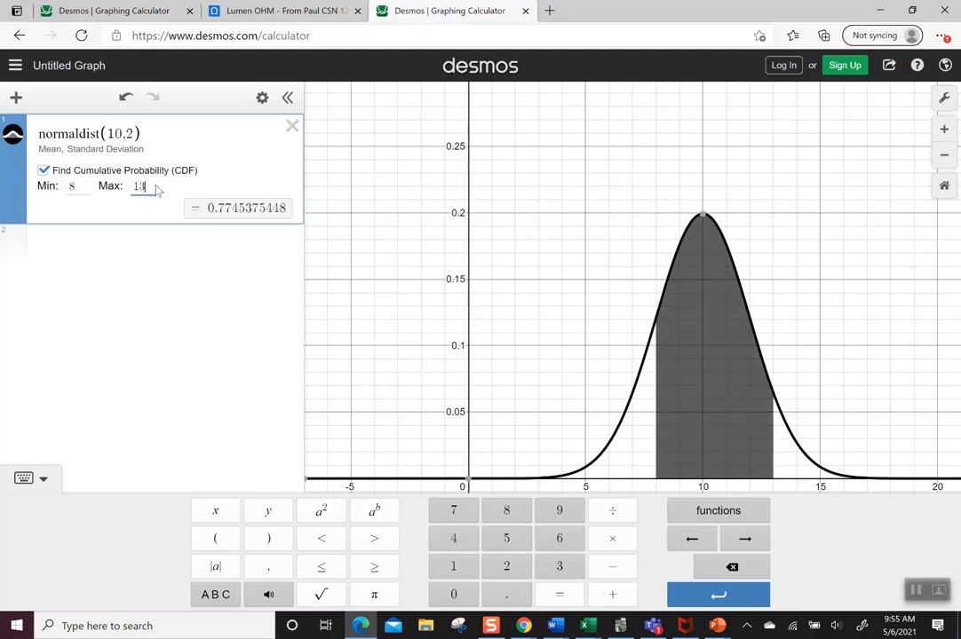
pyautogui.click(82, 182)
pyautogui.press('BackSpace')
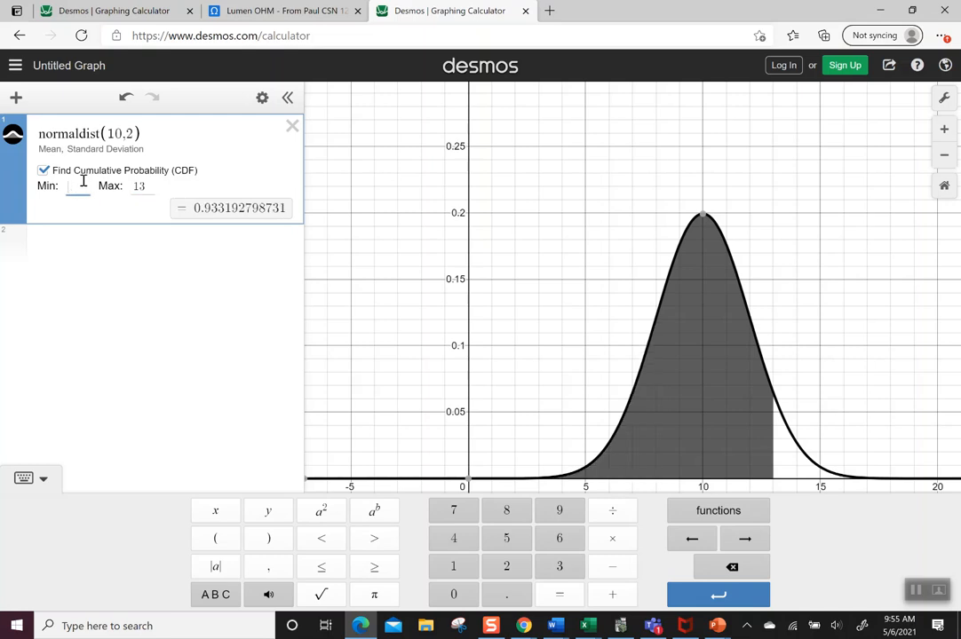
pyautogui.click(71, 214)
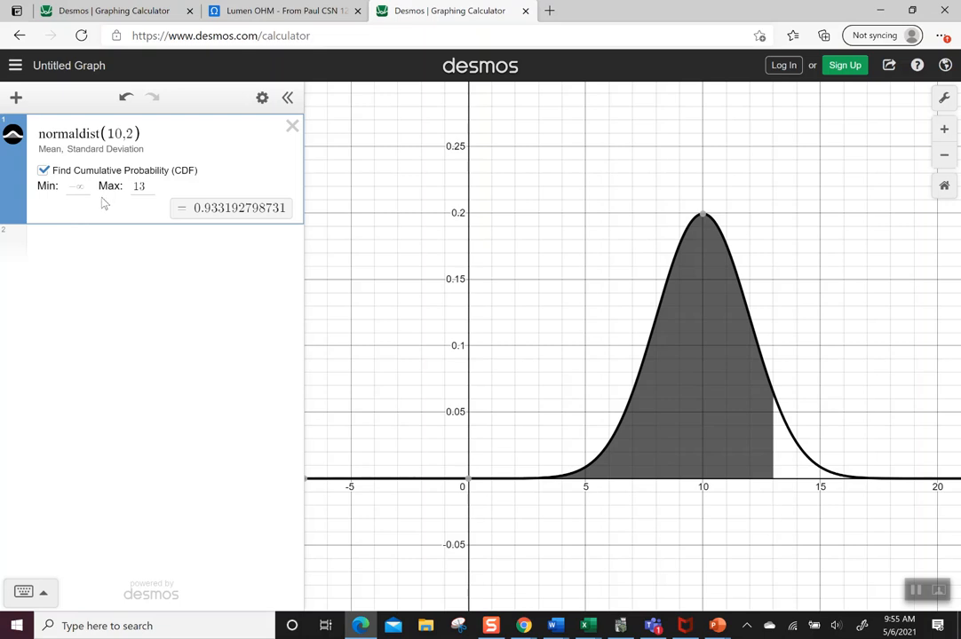
# - Find the area above 7 by setting the minimum to 7 and clearing the maximum bound
pyautogui.click(84, 188)
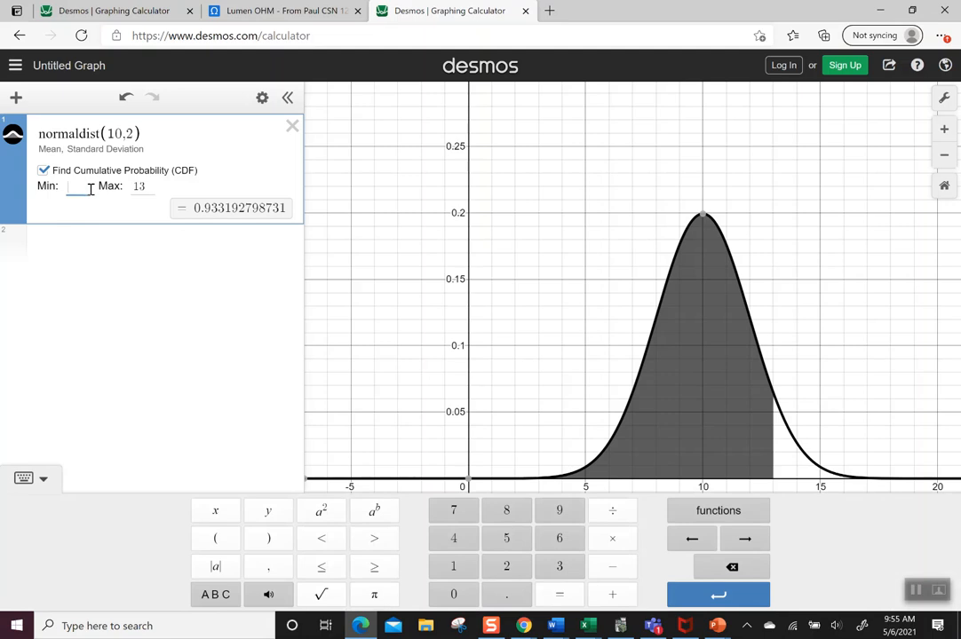
pyautogui.write('7')
pyautogui.press('Tab')
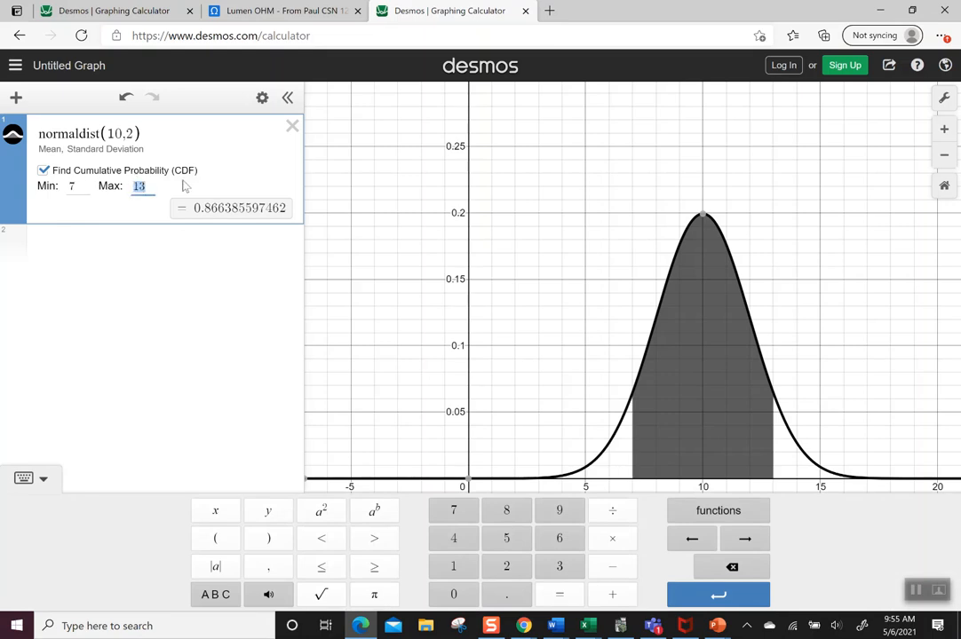
pyautogui.press('BackSpace')
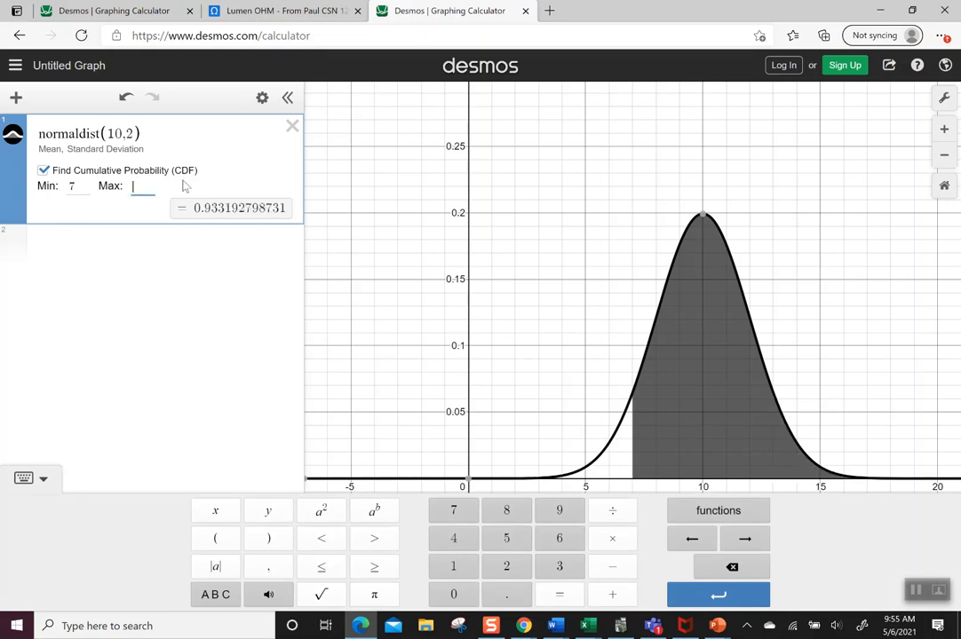
pyautogui.click(156, 216)
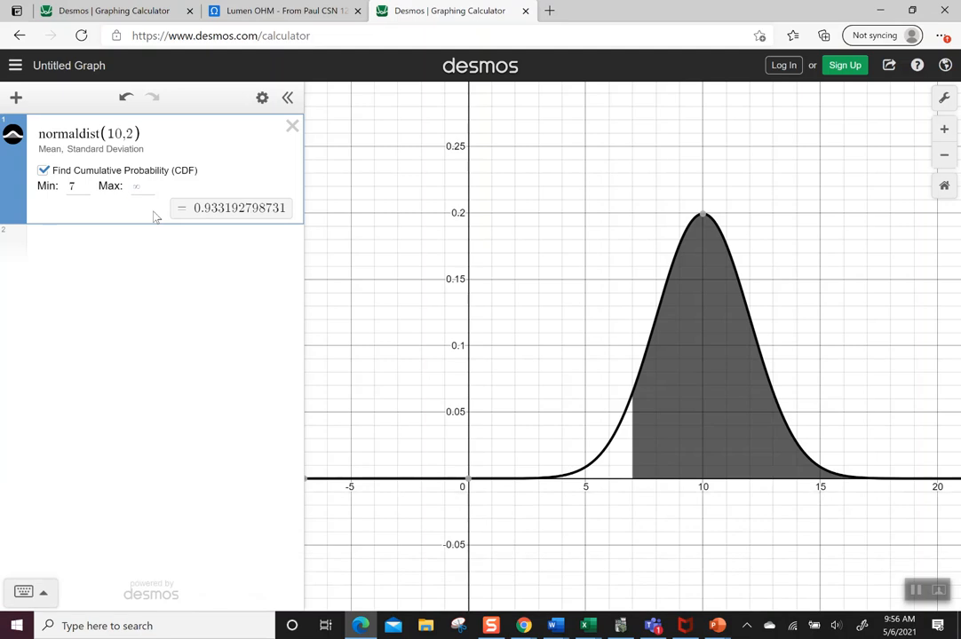